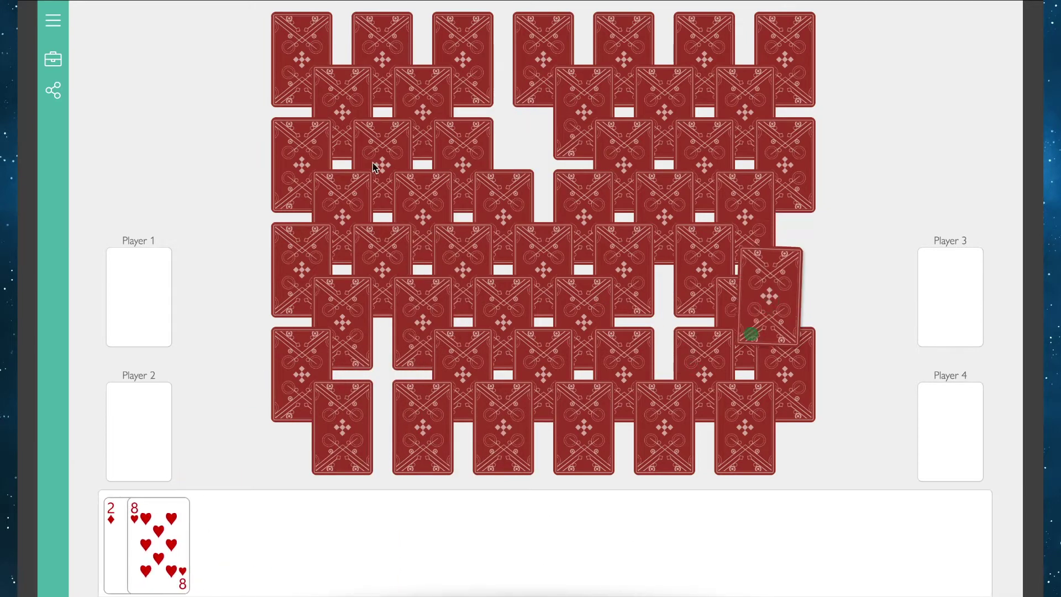
Draw the King of spades, 7 of spades and 5 of clubs from the grid into the hand
left_click_drag(383, 83, 255, 527)
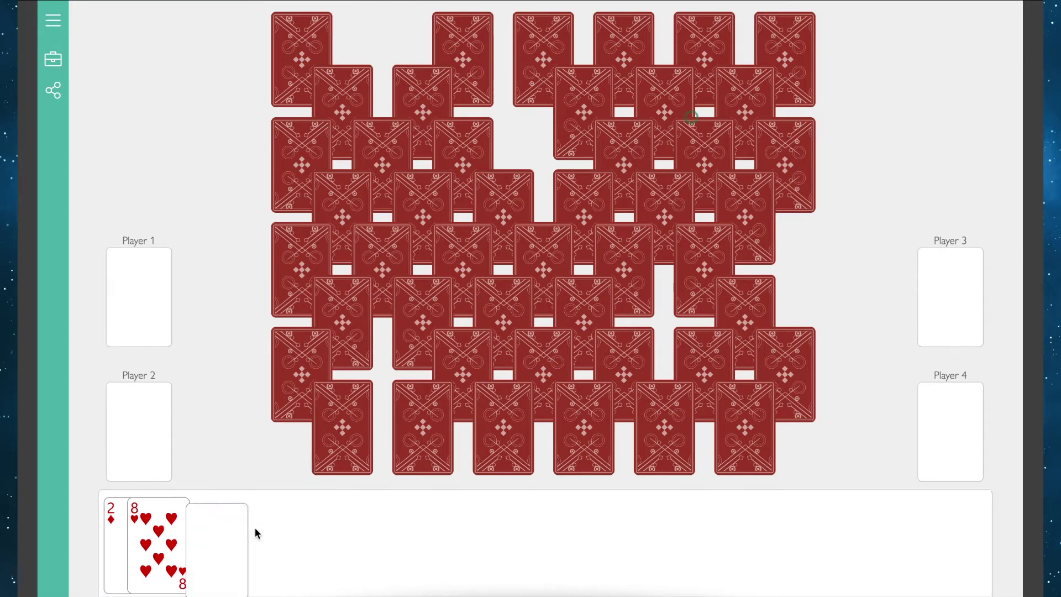
mouse_move(301, 58)
left_mouse_down()
mouse_move(300, 497)
mouse_move(321, 471)
left_mouse_up()
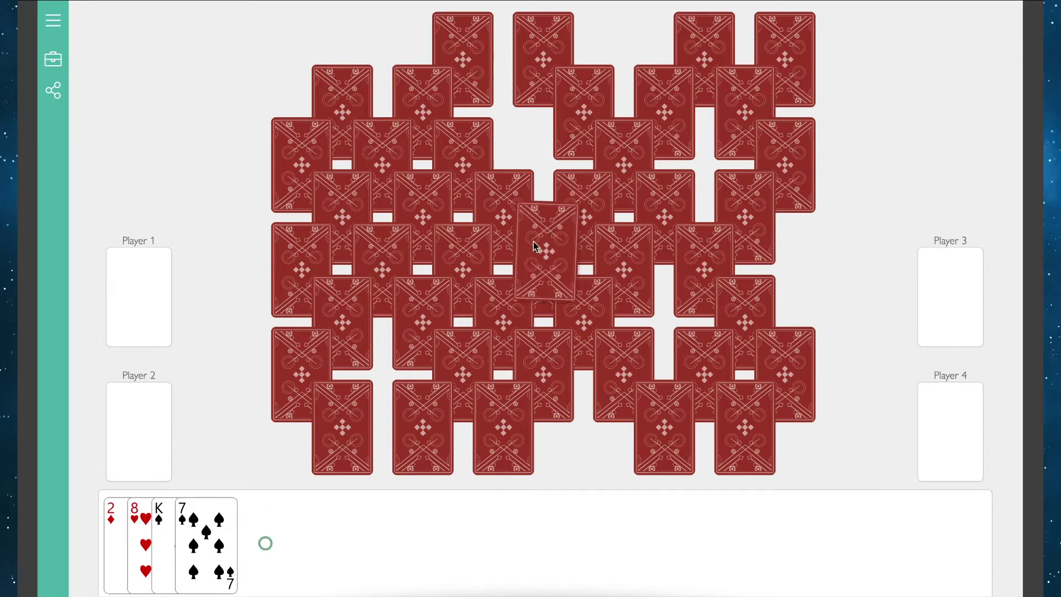
left_click_drag(461, 359, 354, 502)
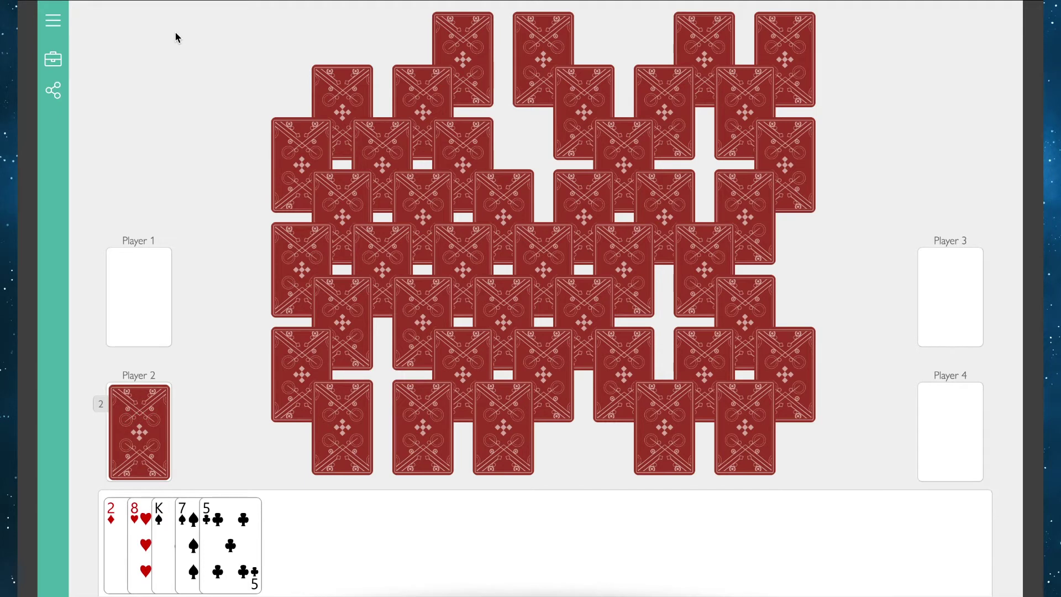
Draw the King of hearts and lay it with the King of spades, face up, on Player 1's pile
left_click_drag(475, 44, 395, 575)
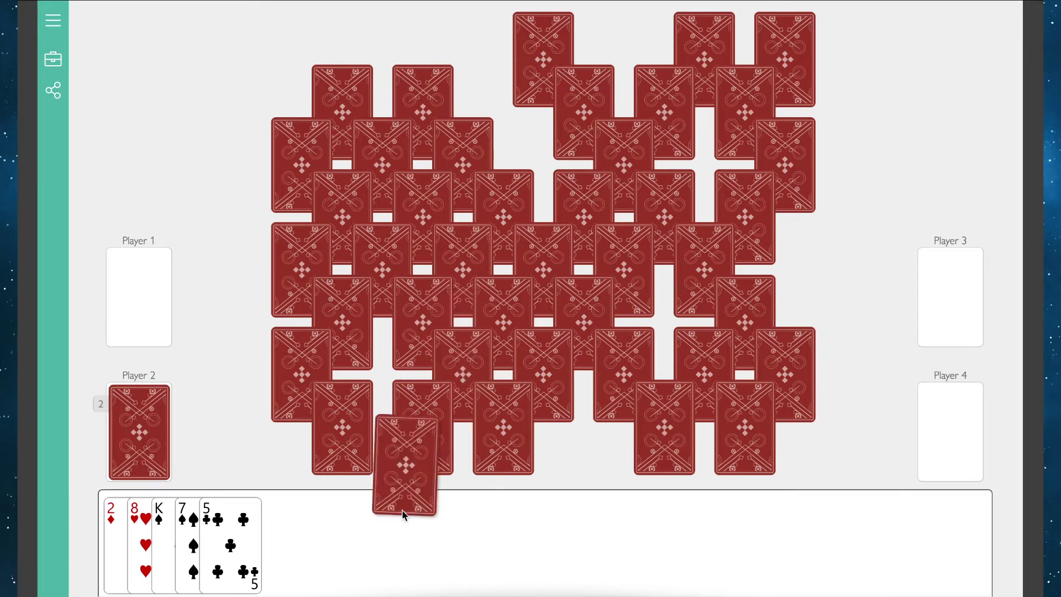
left_click_drag(260, 543, 138, 297)
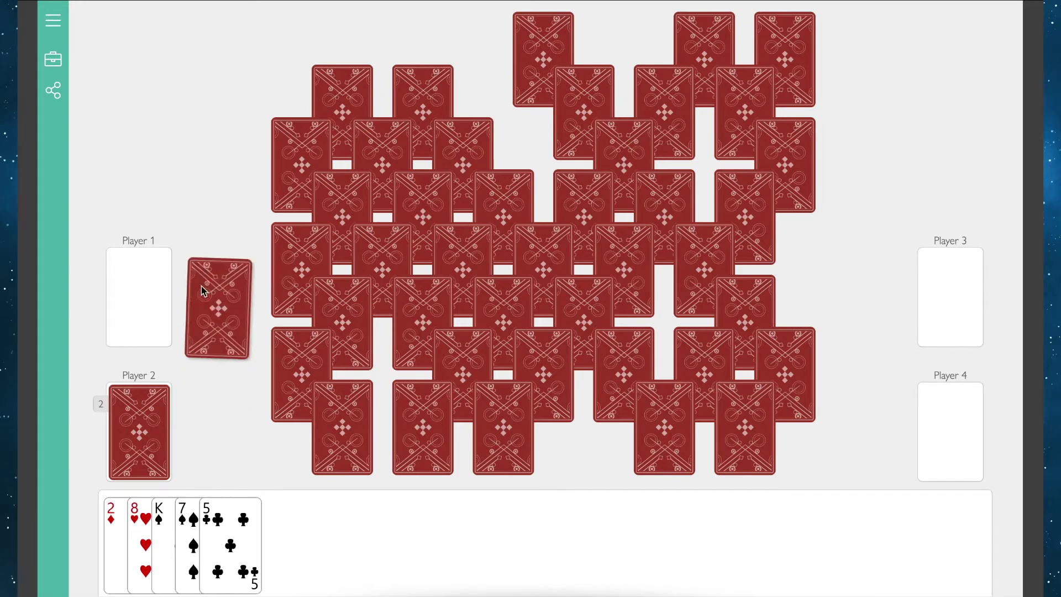
mouse_move(162, 531)
left_mouse_down()
mouse_move(211, 282)
mouse_move(141, 291)
left_mouse_up()
left_click(211, 282)
Give the 5 of clubs and 2 of diamonds to Player 2, drawing the 9 of spades and King of diamonds
left_click_drag(208, 539, 212, 410)
left_click(213, 408)
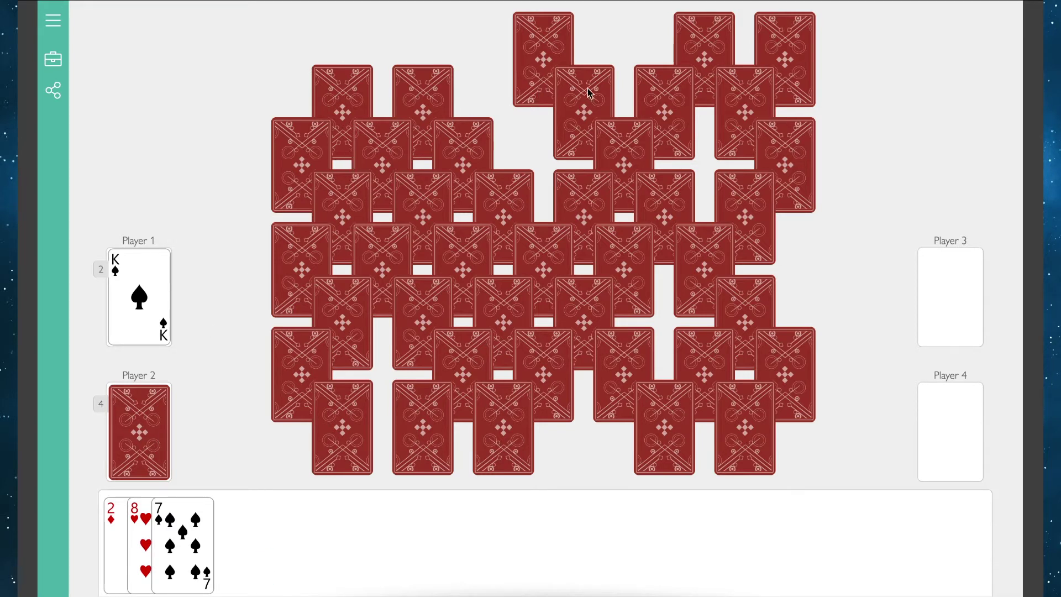
left_click_drag(594, 93, 333, 506)
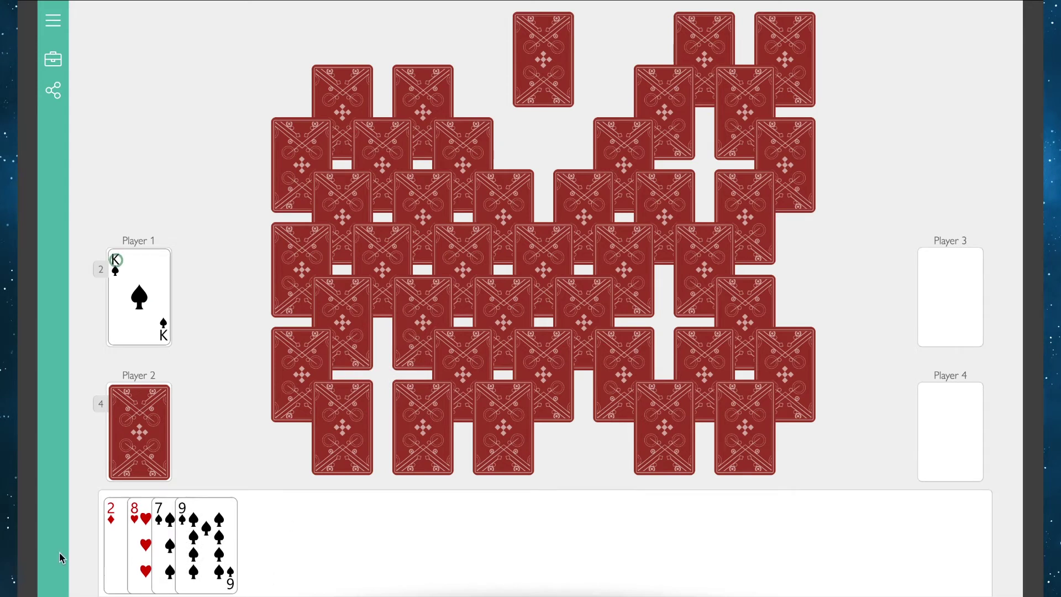
mouse_move(110, 531)
left_mouse_down()
mouse_move(222, 405)
mouse_move(360, 334)
mouse_move(219, 434)
left_mouse_up()
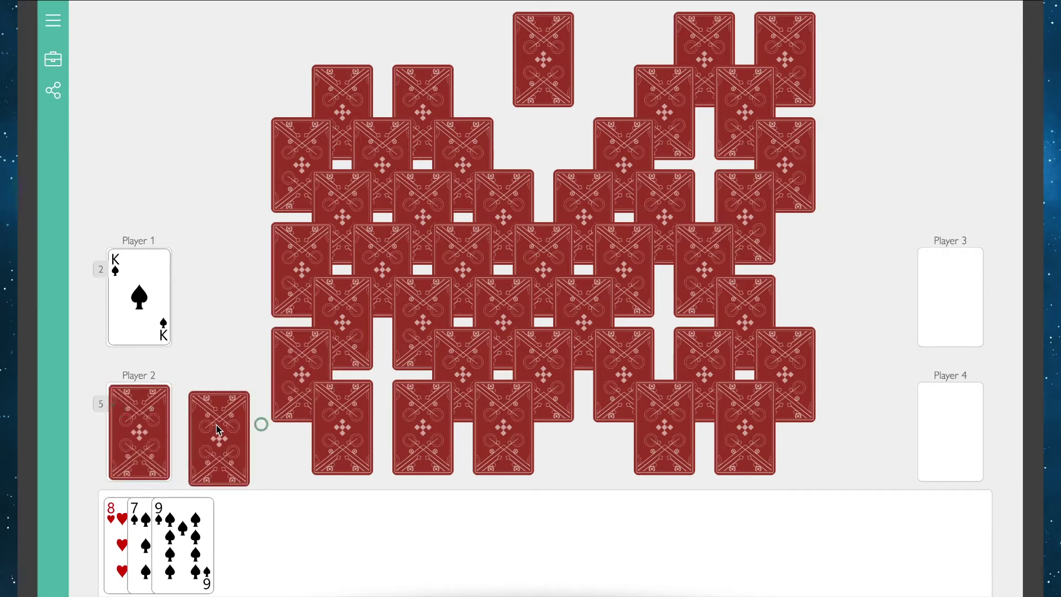
left_click(218, 434)
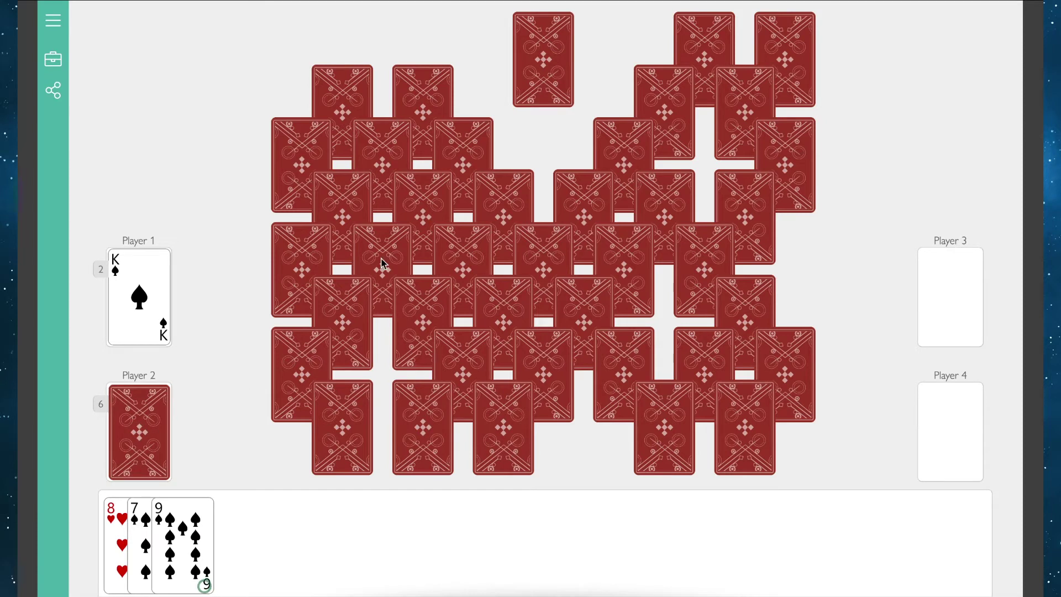
left_click_drag(398, 143, 329, 515)
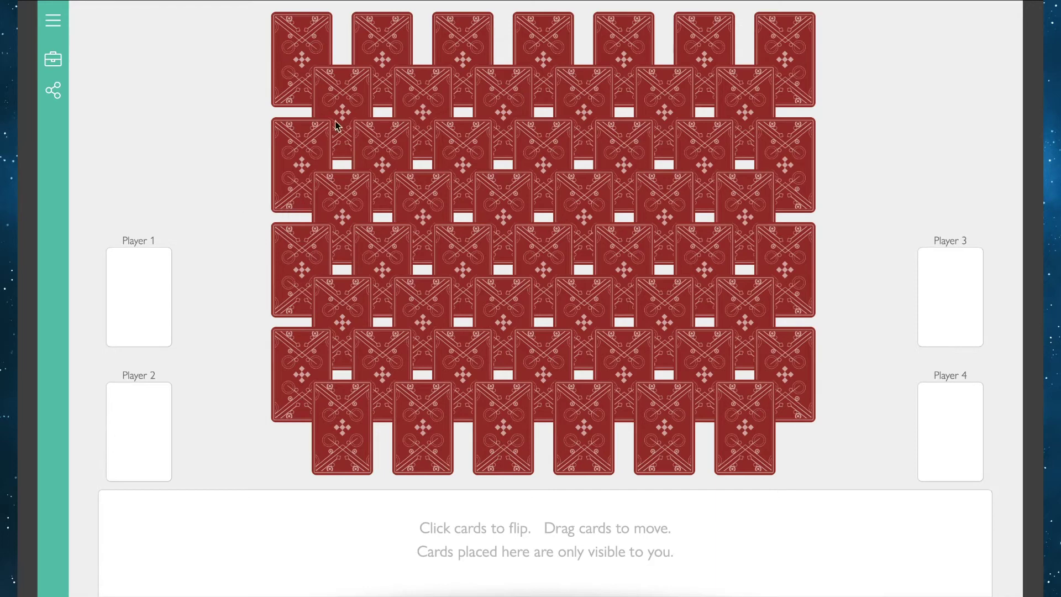
Draw the King of hearts, 7♦, 8♥, 4♠, Jack of diamonds and 6♣ into the hand
left_click_drag(509, 110, 229, 525)
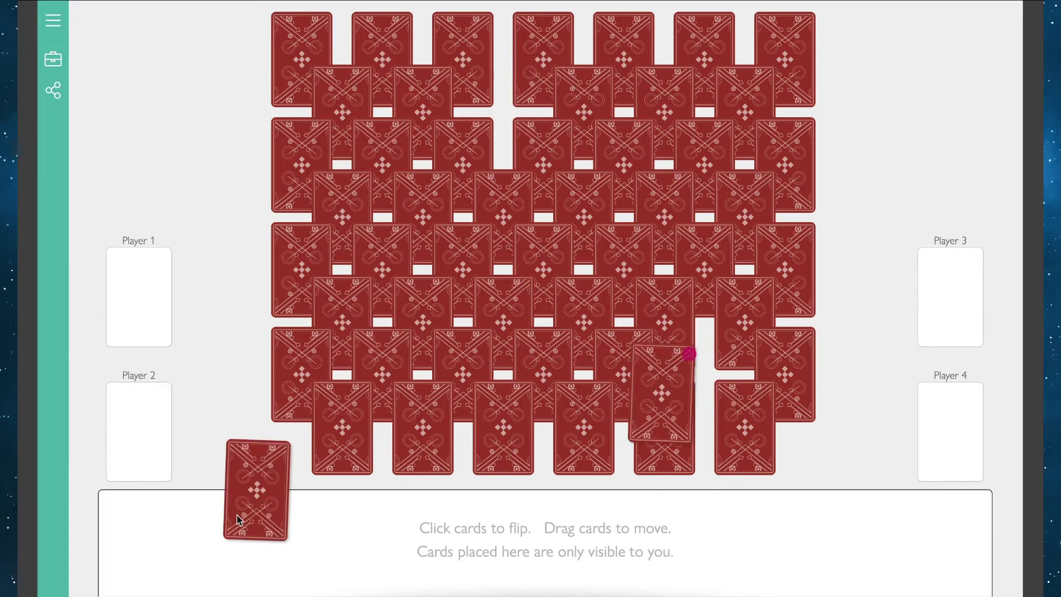
left_click_drag(584, 100, 229, 516)
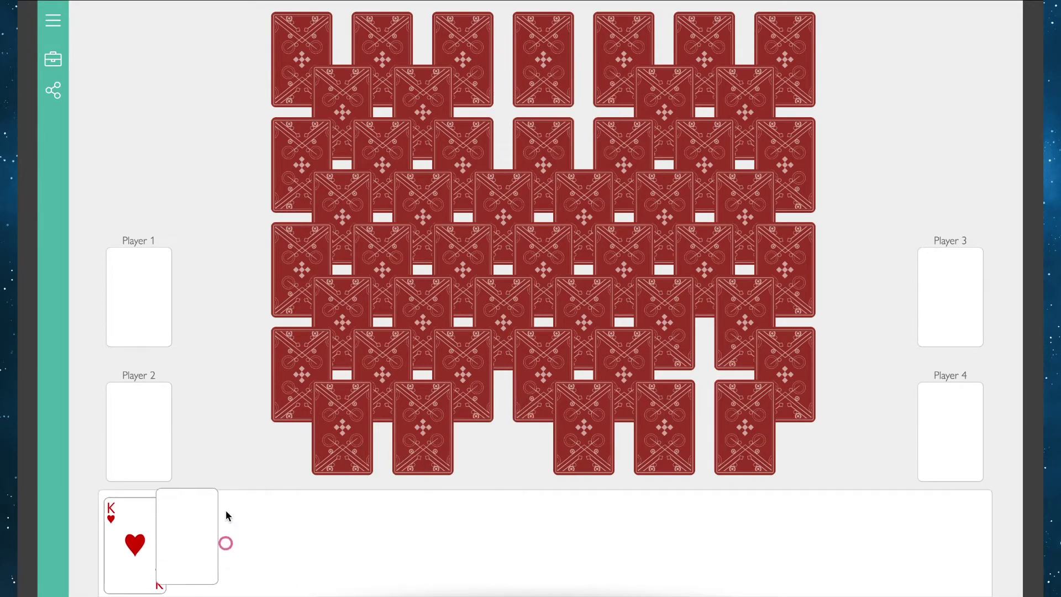
left_click_drag(463, 270, 277, 535)
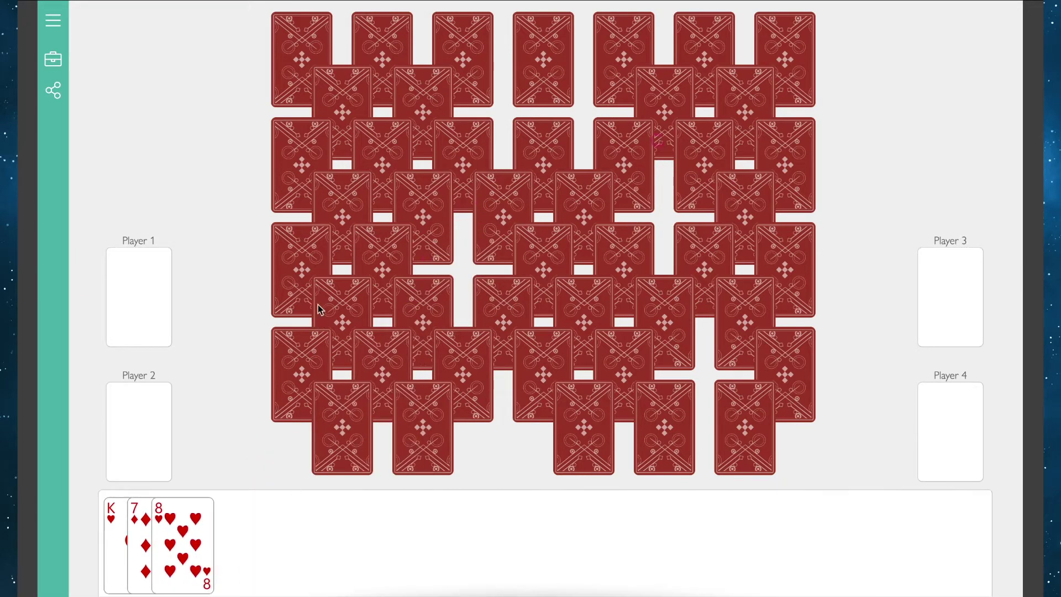
left_click_drag(300, 165, 318, 532)
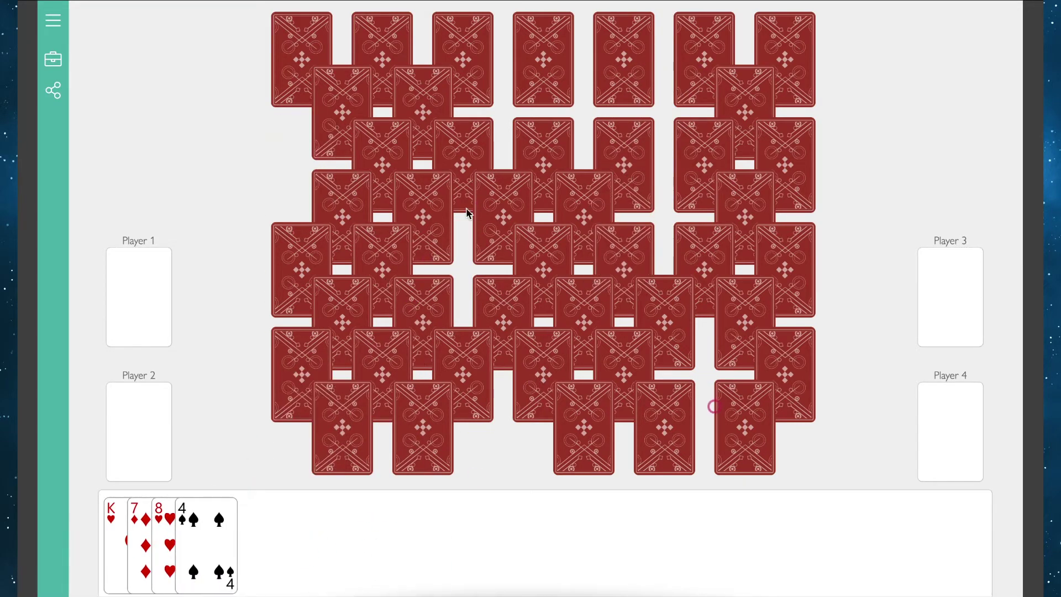
left_click_drag(477, 214, 273, 542)
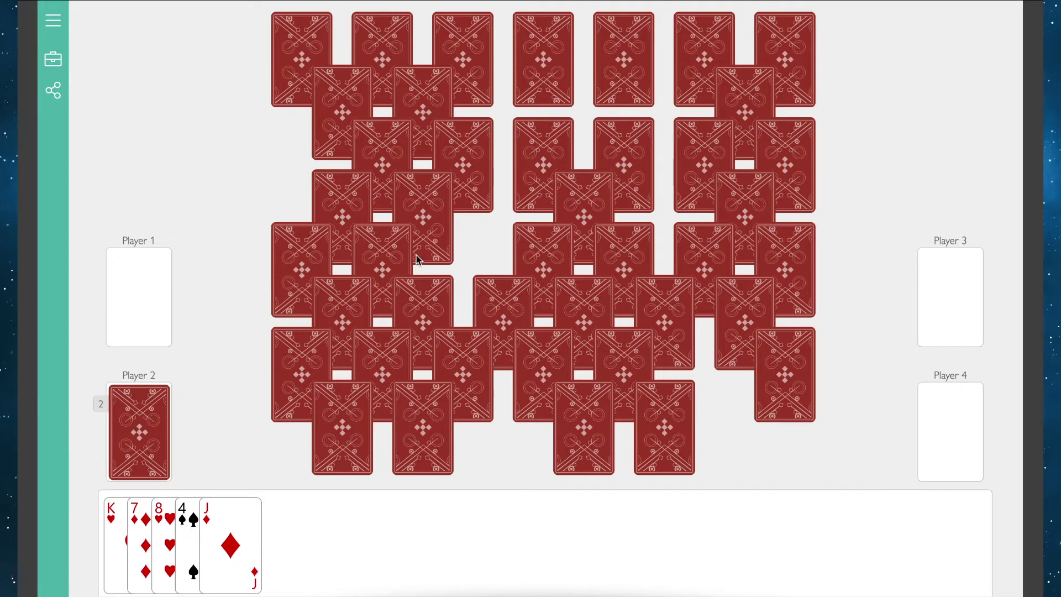
left_click_drag(442, 169, 443, 512)
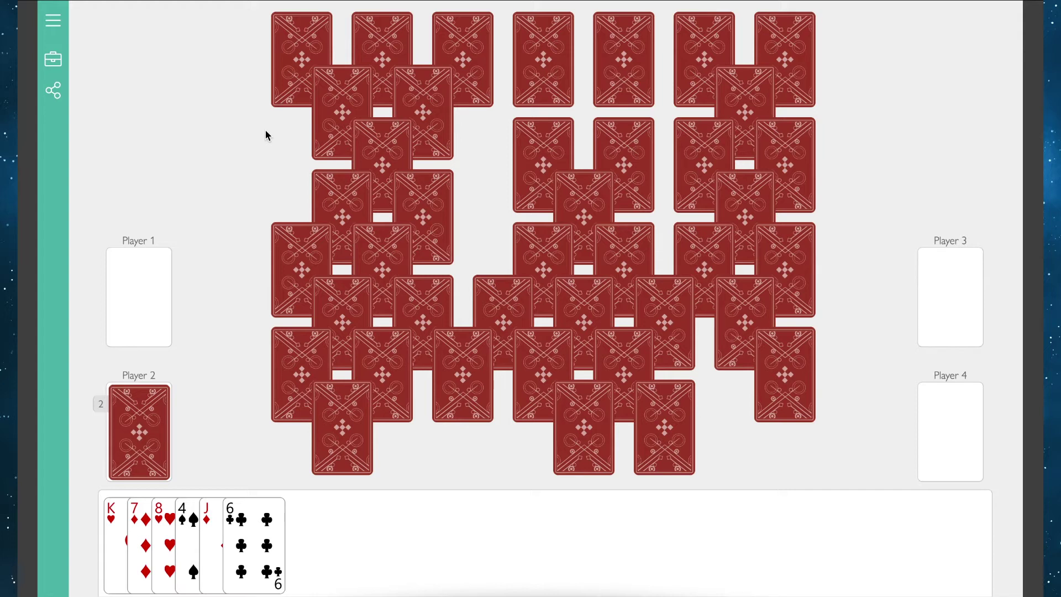
Draw the 9 of hearts and the 10 of spades from the grid into the hand
left_click_drag(383, 27, 373, 505)
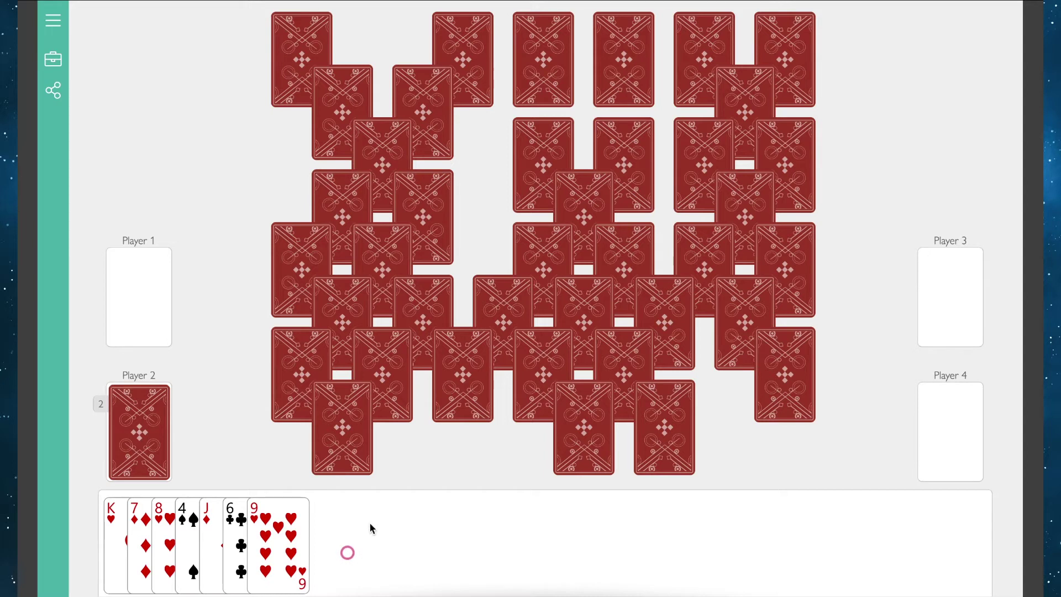
left_click(460, 407)
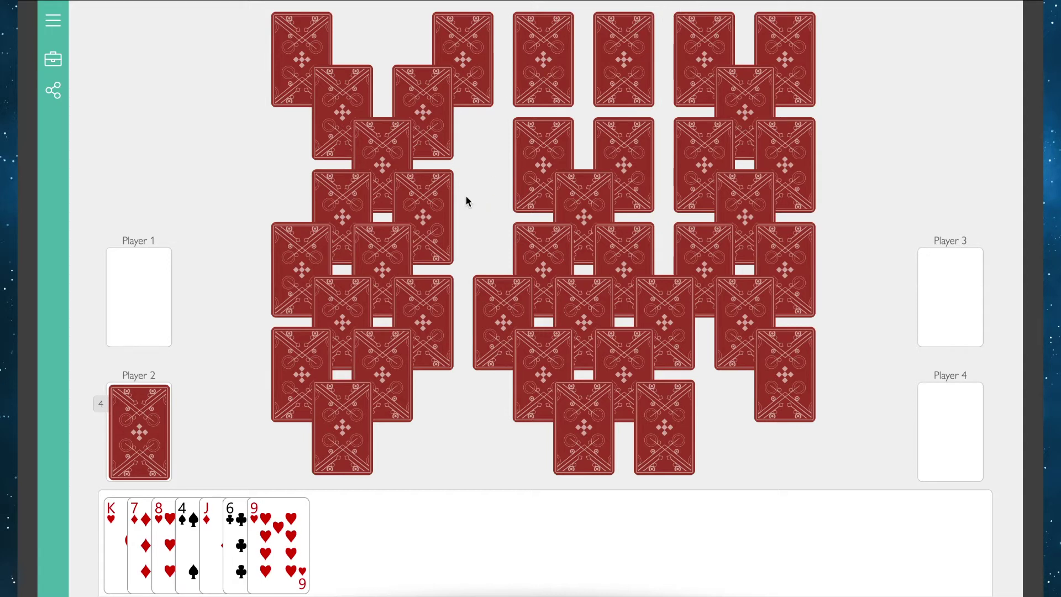
left_click_drag(440, 134, 421, 564)
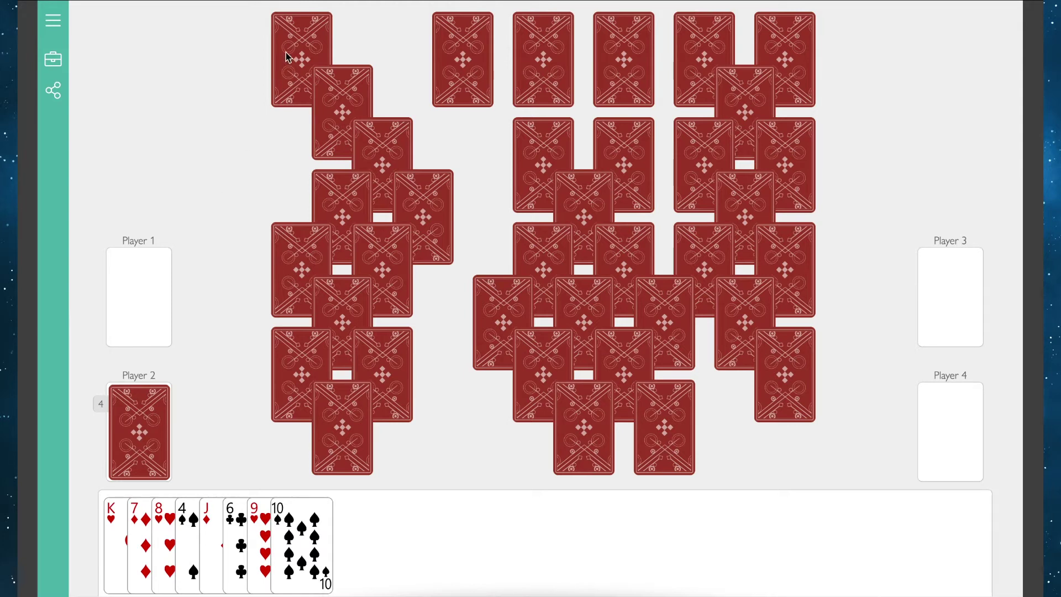
Draw the Jack of hearts, put the Jack pair on Player 1's pile, and give 7♦ to Player 2
left_click_drag(289, 56, 413, 516)
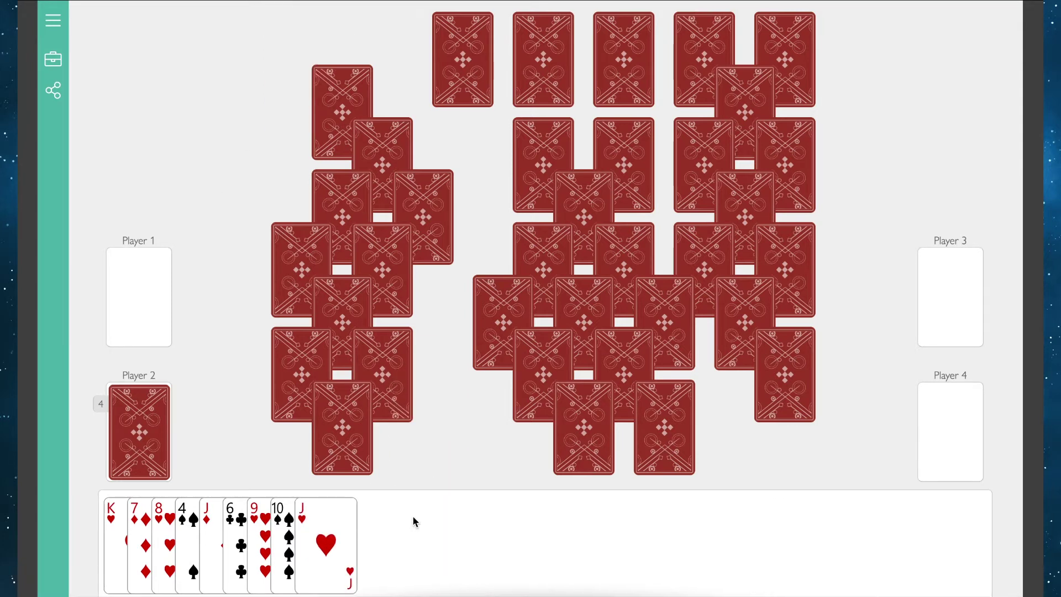
left_click_drag(327, 539, 190, 297)
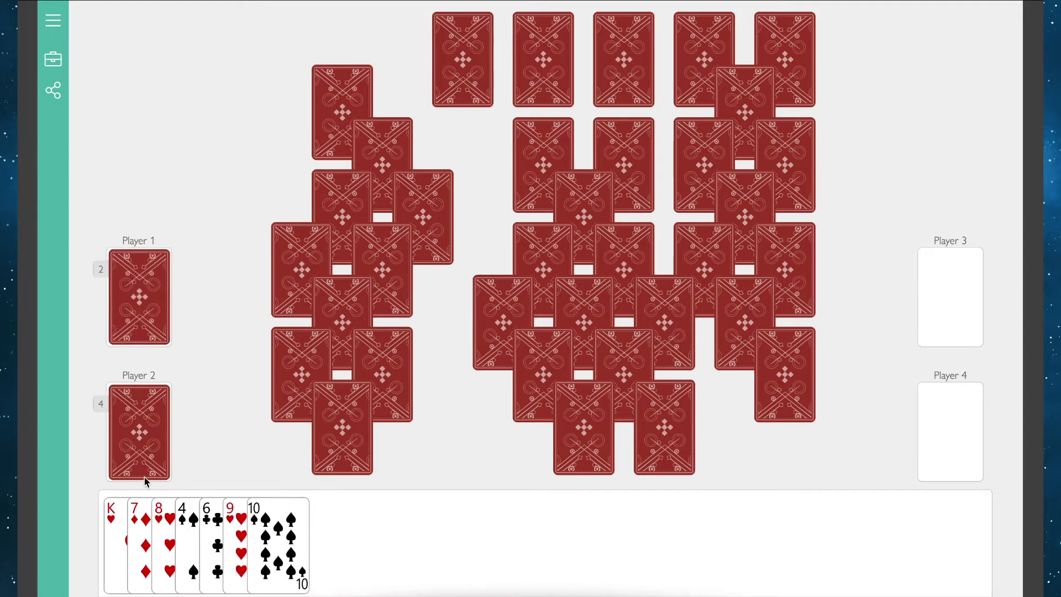
left_click_drag(142, 531, 109, 406)
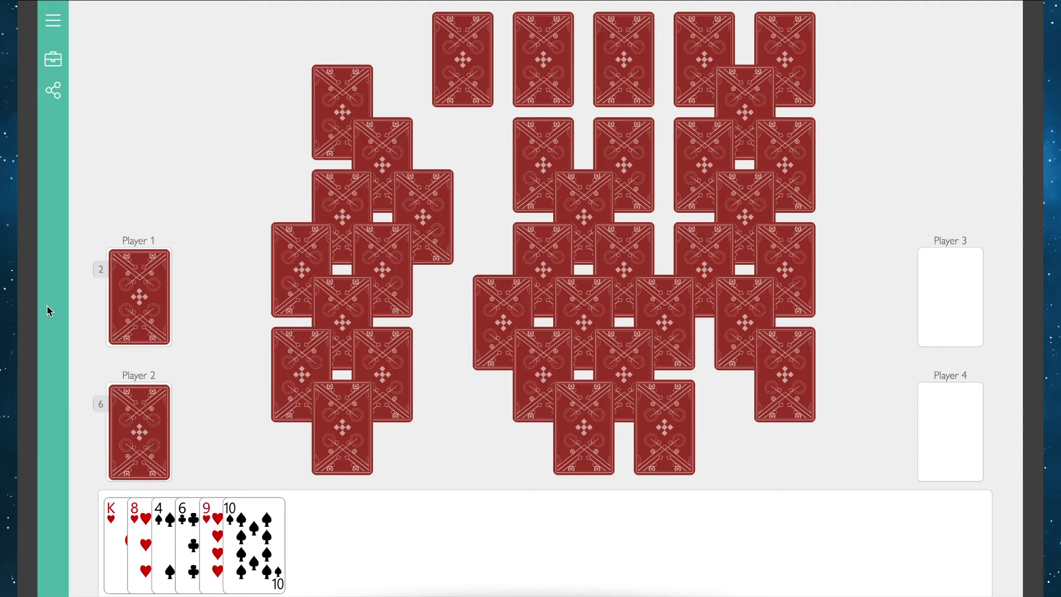
Draw the 6 of diamonds and lay the pair of 6s on Player 1's pile
left_click(334, 105)
left_click_drag(334, 104, 346, 521)
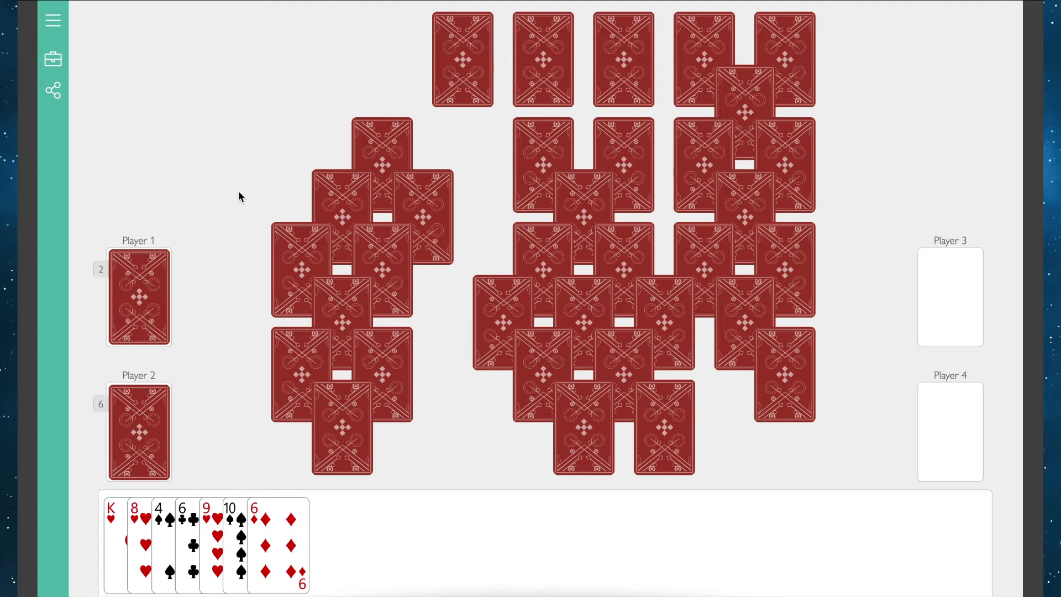
left_click_drag(301, 527, 166, 291)
left_click_drag(192, 531, 133, 270)
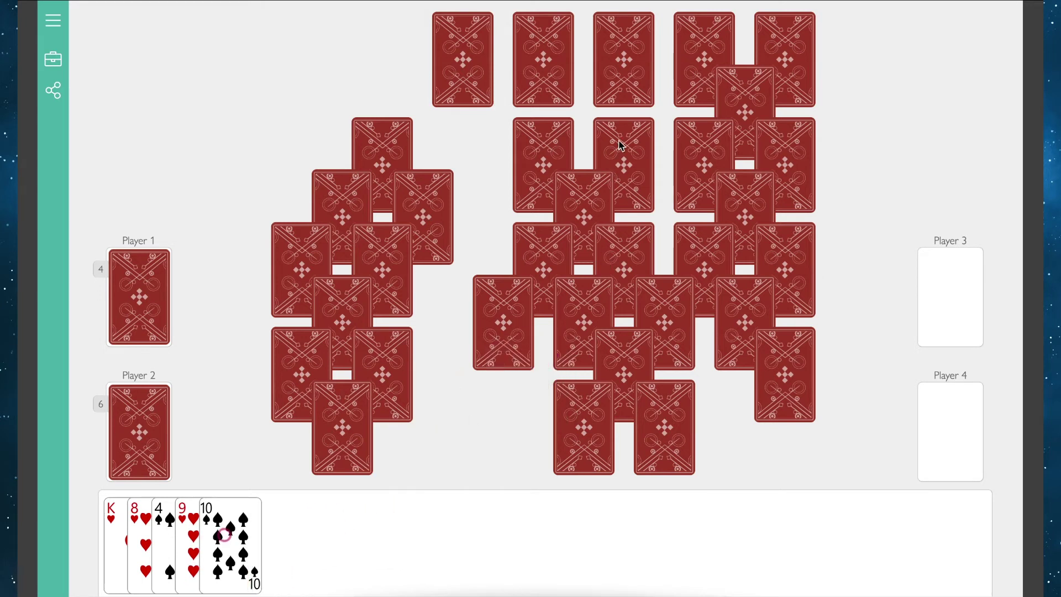
Draw the 8 of spades, lay the pair of 8s on Player 1's pile, then give Player 2 a card
left_click_drag(566, 214, 431, 496)
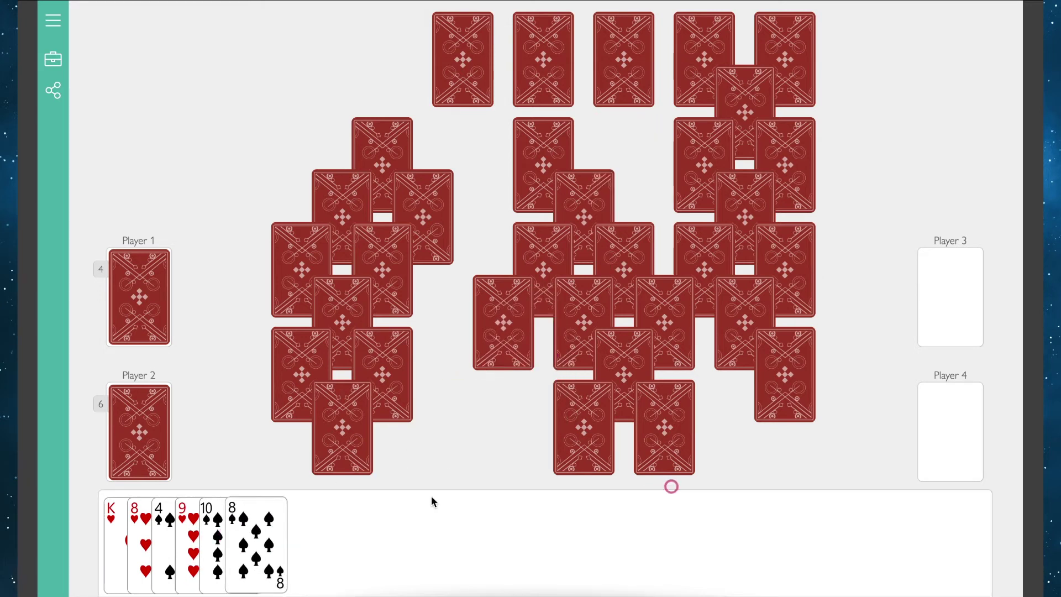
left_click_drag(275, 542, 140, 297)
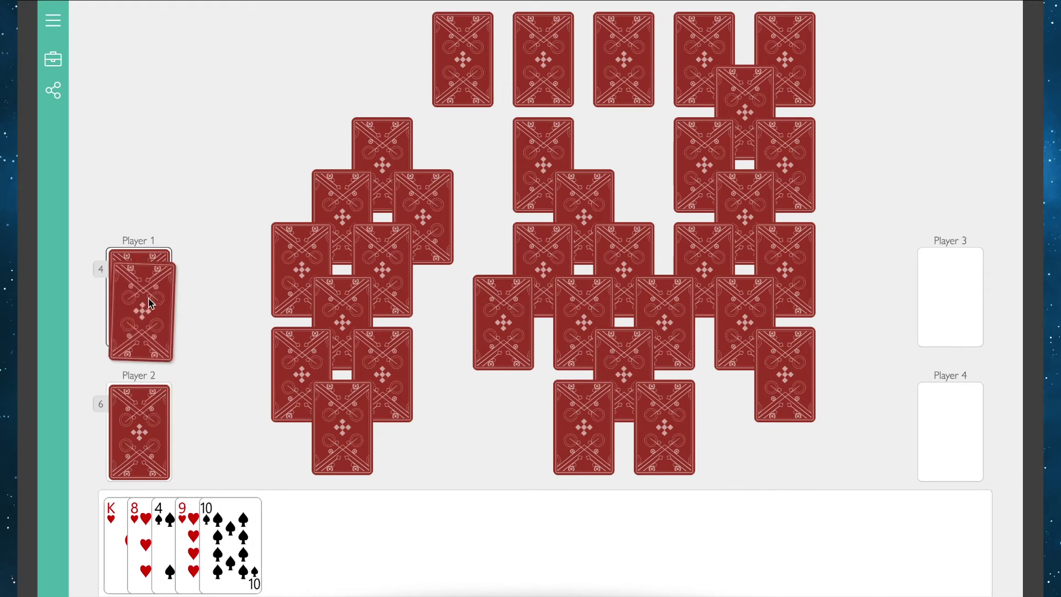
left_click_drag(142, 533, 139, 297)
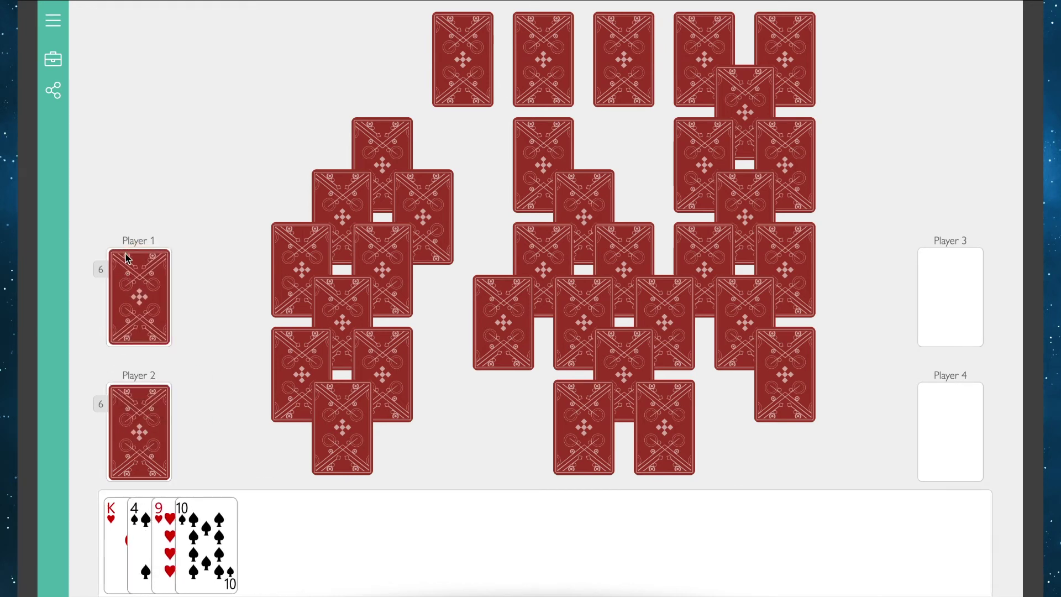
mouse_move(664, 427)
left_mouse_down()
mouse_move(236, 567)
mouse_move(139, 431)
left_mouse_up()
left_click_drag(203, 507, 209, 427)
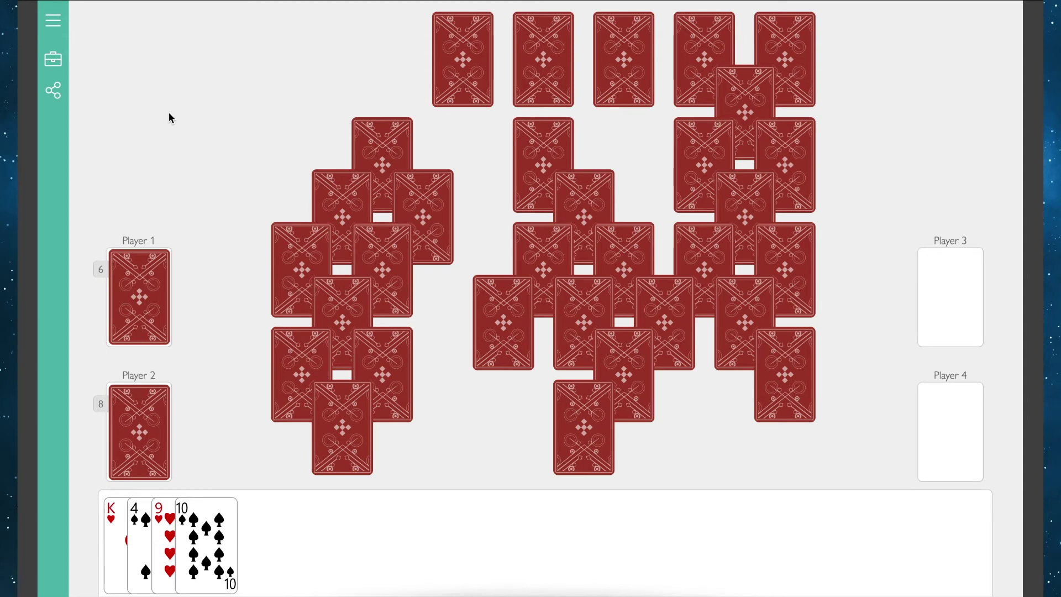
Draw the 7 of hearts, give the 5 of diamonds to Player 2, and draw the 3 of clubs
left_click_drag(556, 54, 443, 531)
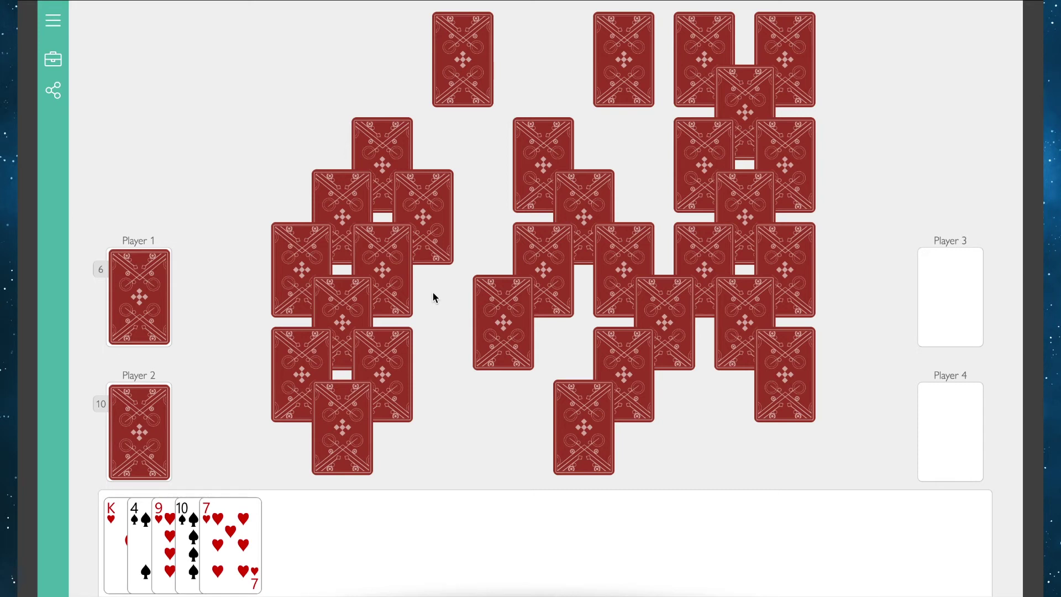
left_click(540, 139)
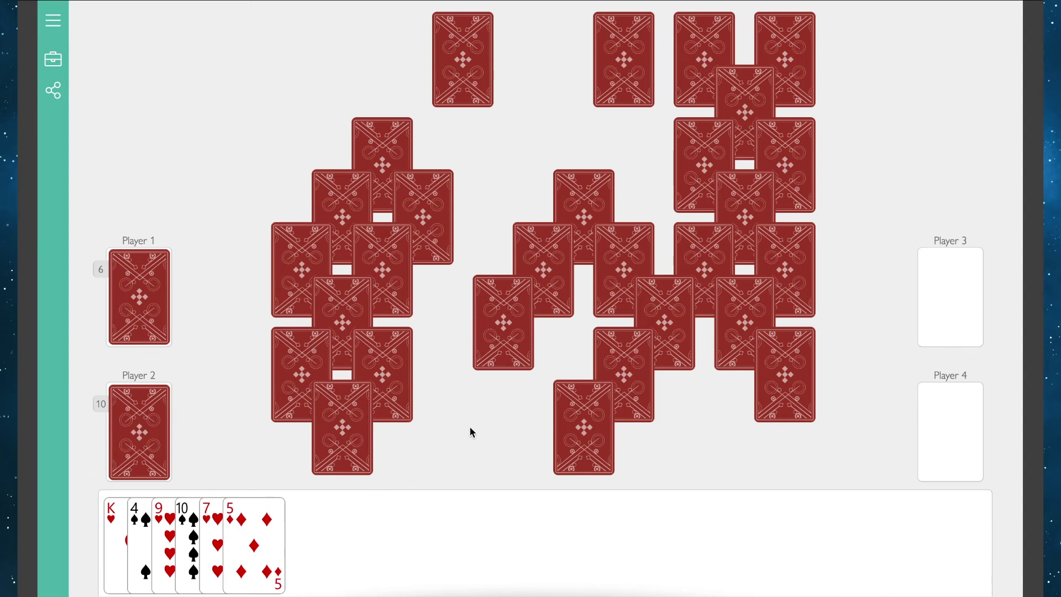
left_click_drag(250, 530, 199, 427)
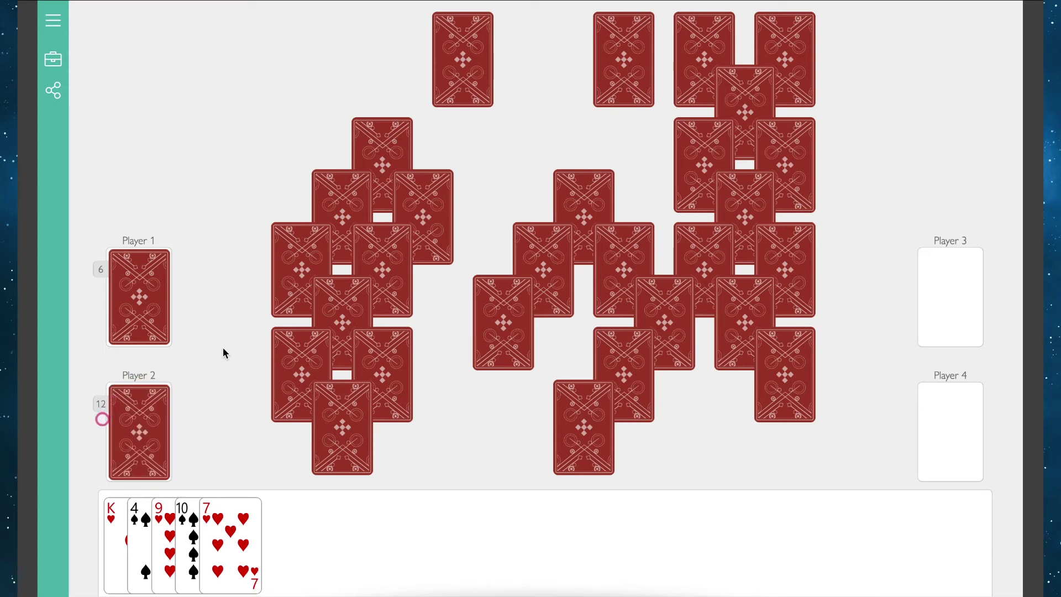
left_click_drag(747, 108, 542, 547)
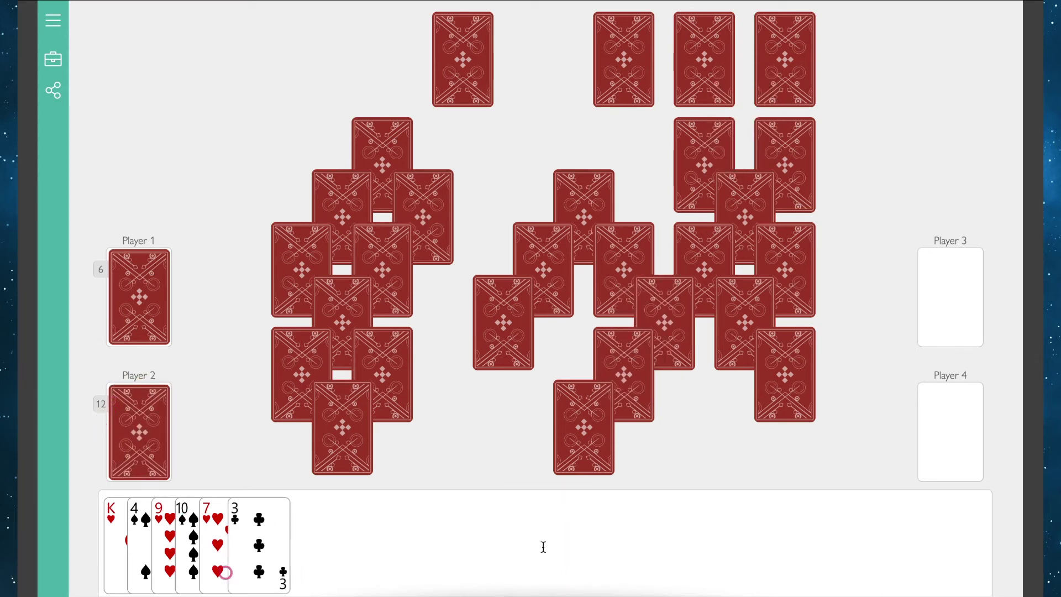
Give the 3 of clubs from the hand to Player 2's pile
mouse_move(270, 524)
left_mouse_down()
mouse_move(195, 437)
mouse_move(142, 407)
left_mouse_up()
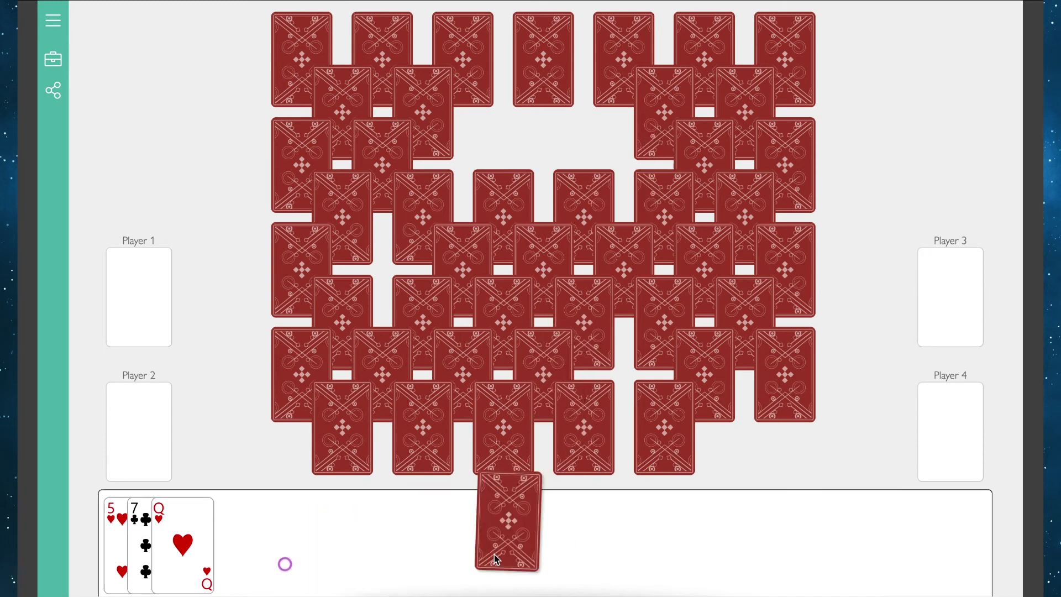
Draw the 5 of diamonds and lay the pairs of 5s and 2s on Player 1's pile
left_click_drag(349, 88, 356, 514)
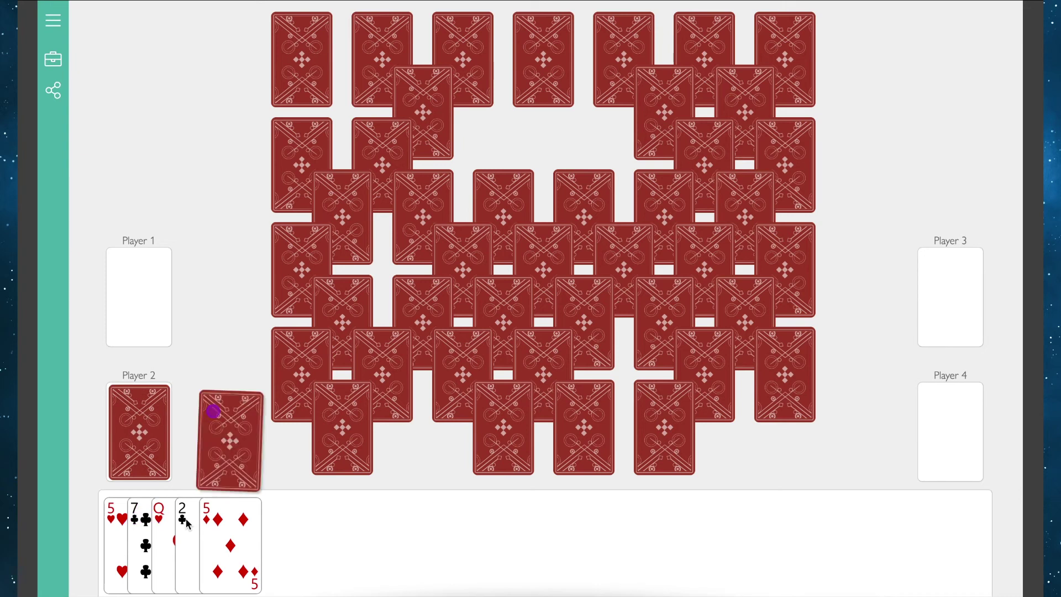
mouse_move(223, 540)
left_mouse_down()
mouse_move(176, 300)
mouse_move(147, 301)
left_mouse_up()
left_click_drag(114, 539, 125, 282)
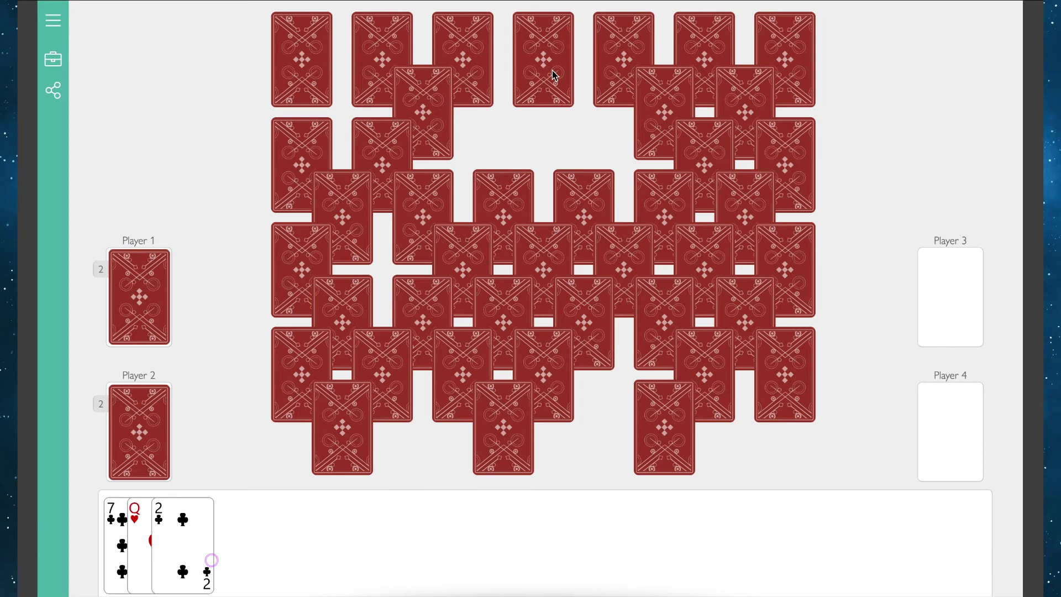
left_click_drag(191, 515, 235, 390)
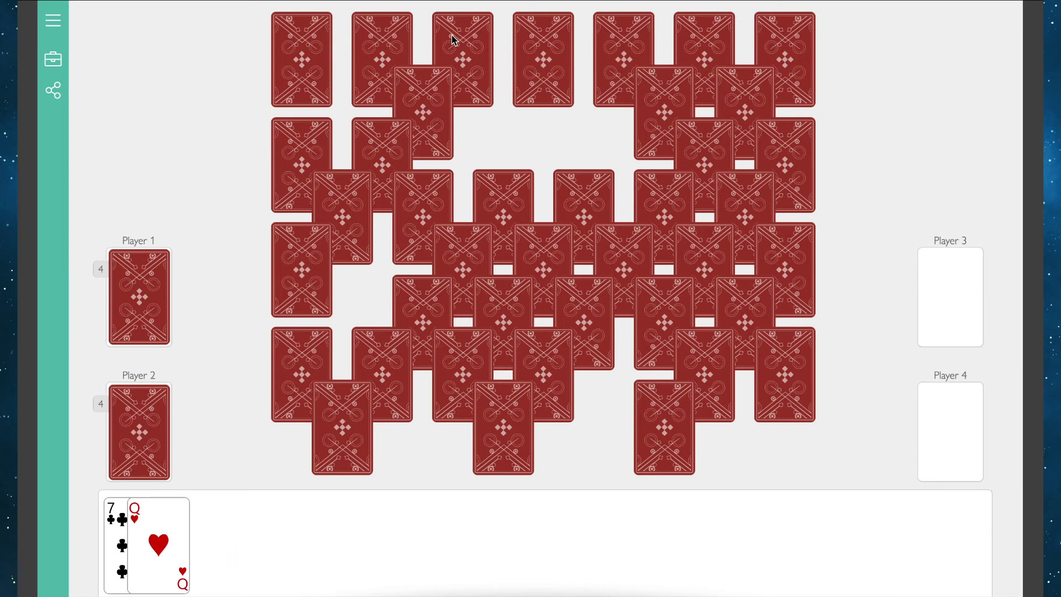
Draw the 9 of diamonds and 7 of spades, laying the 7 of spades on Player 1's pile
left_click_drag(452, 40, 379, 500)
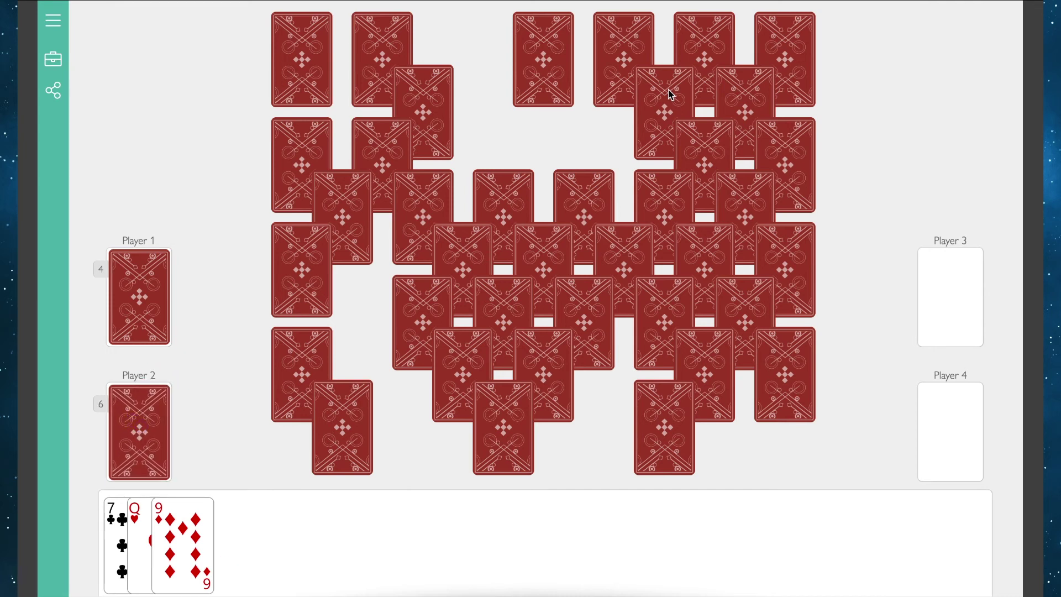
left_click_drag(669, 90, 401, 520)
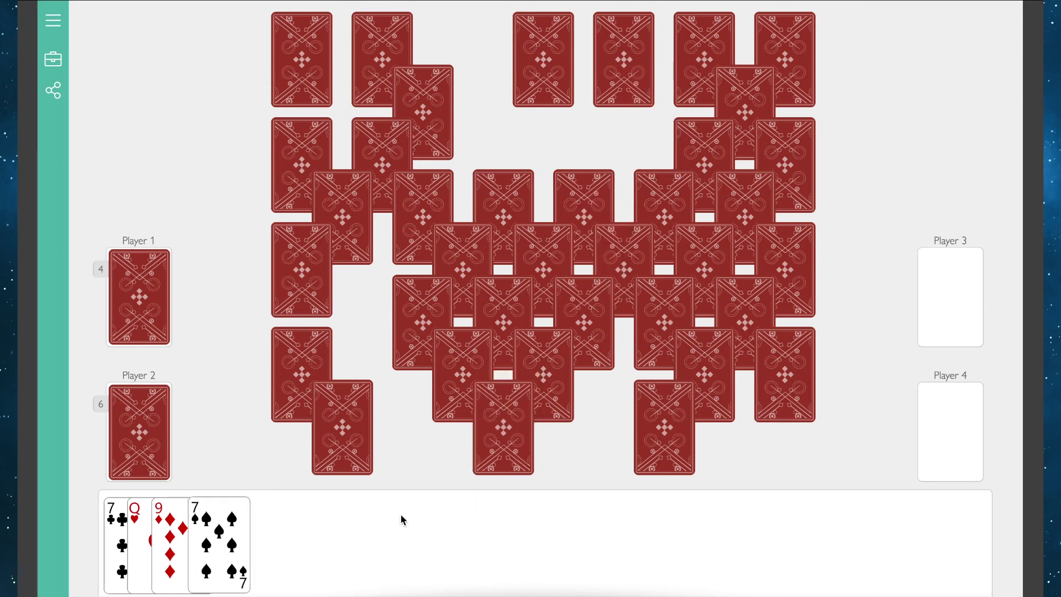
left_click_drag(213, 540, 139, 297)
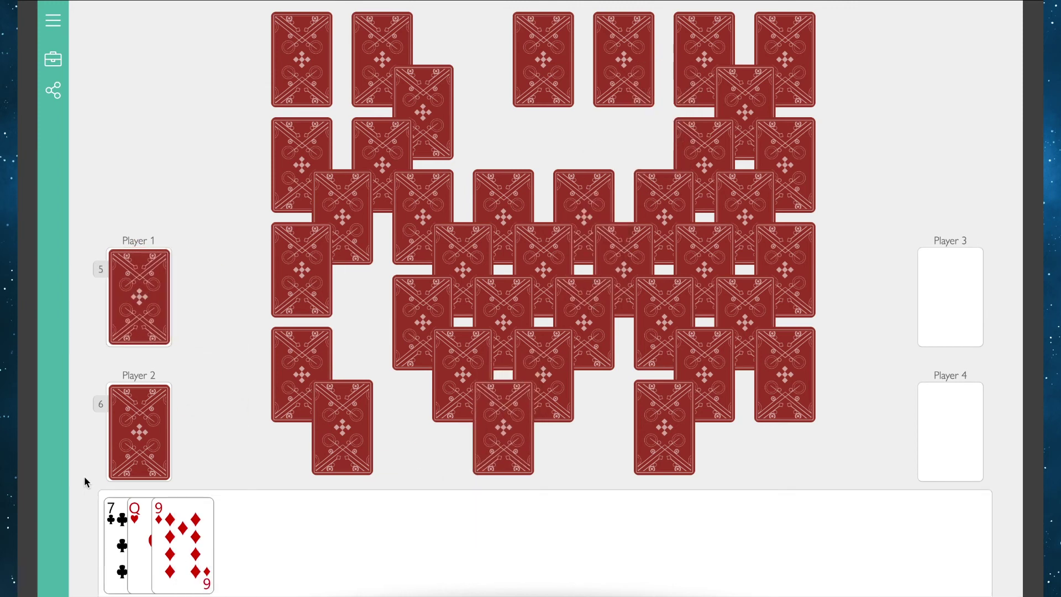
Complete the pair of 7s, draw the 6 of hearts and two more cards, and give 3♠ to Player 2
left_click_drag(114, 540, 150, 295)
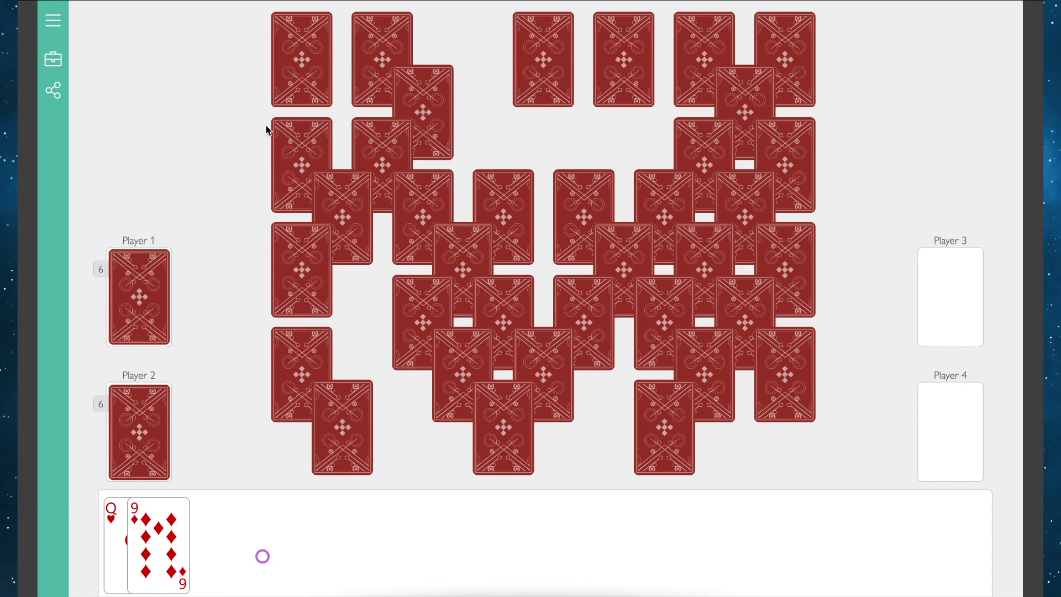
left_click_drag(378, 46, 342, 514)
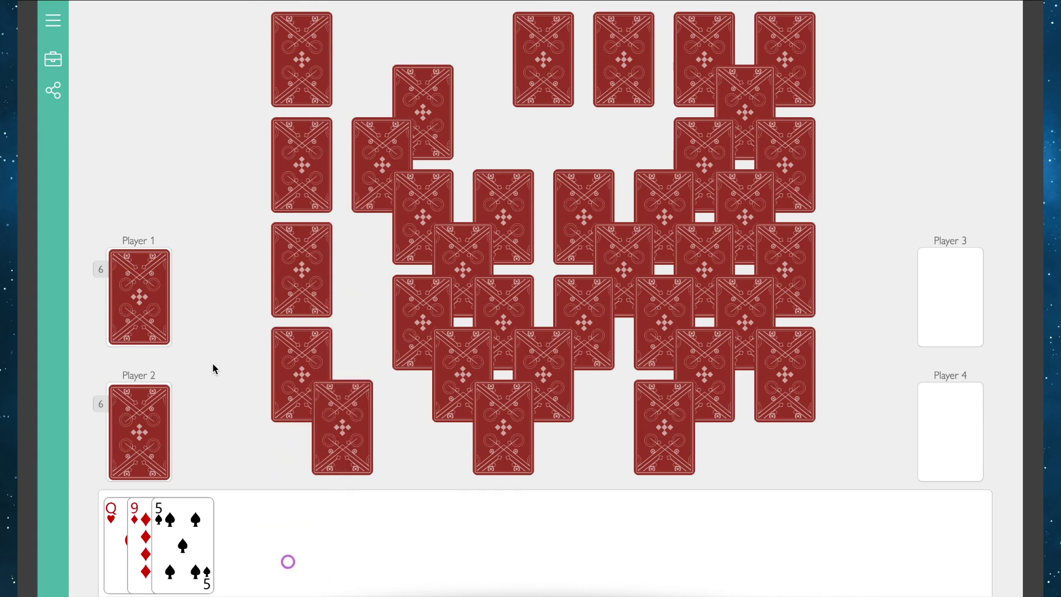
left_click_drag(543, 54, 483, 540)
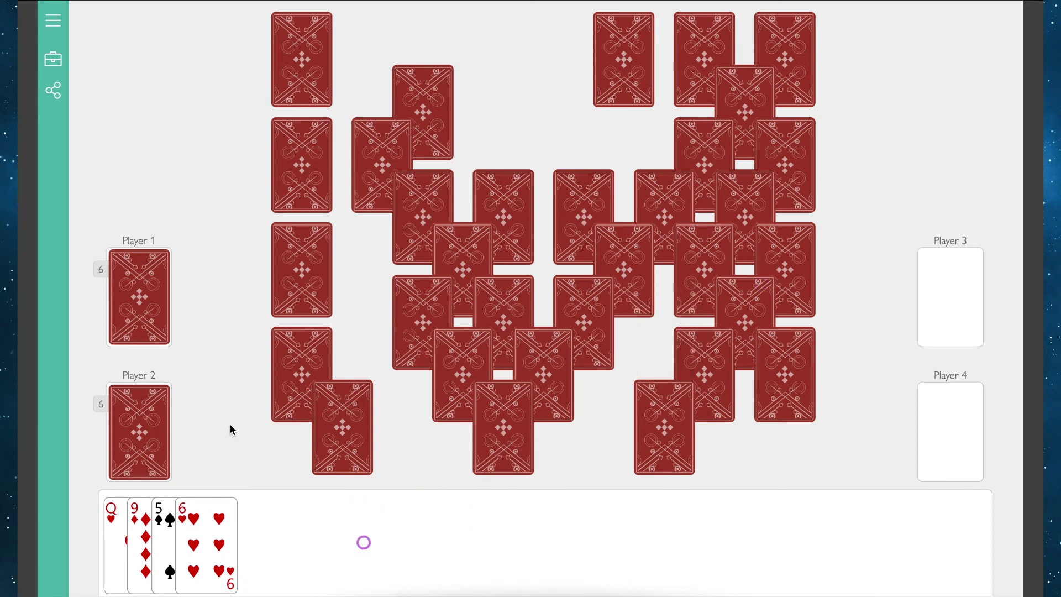
left_click_drag(295, 49, 339, 572)
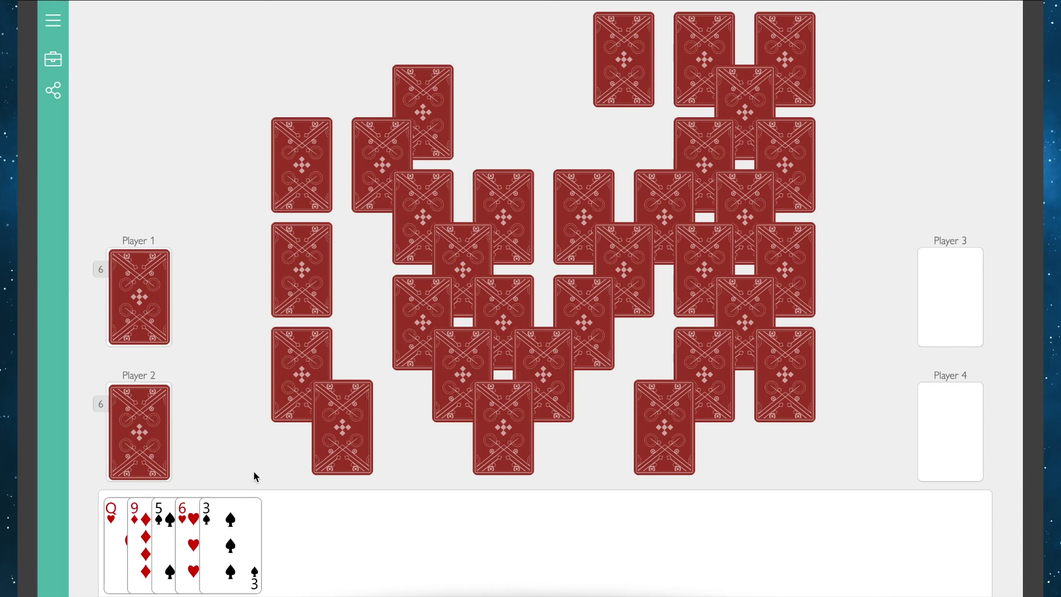
mouse_move(239, 528)
left_mouse_down()
mouse_move(211, 378)
mouse_move(152, 402)
left_mouse_up()
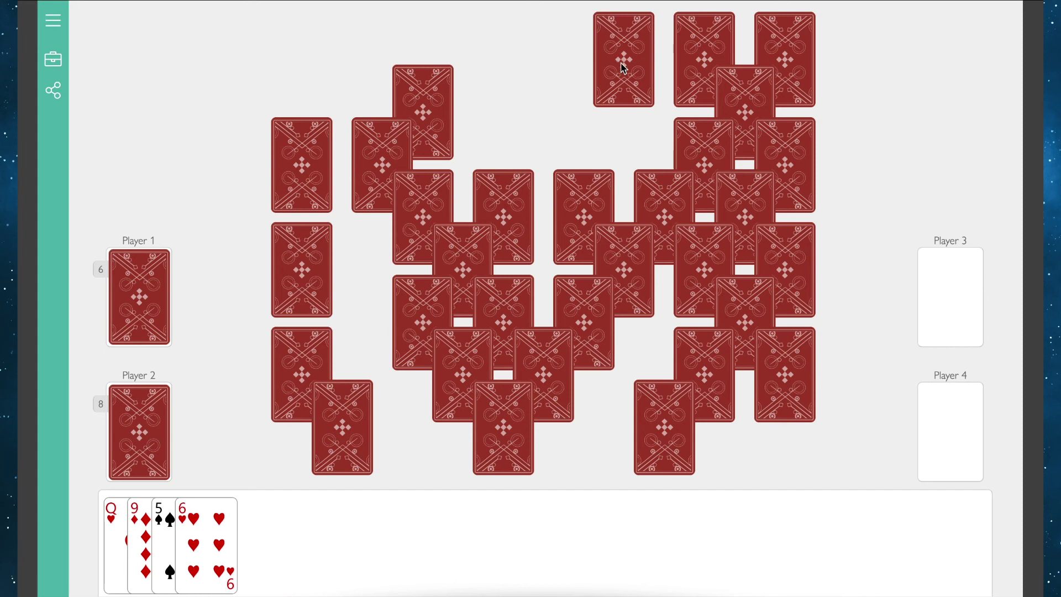
Draw two cards, lay the 9♠ and 9♦ pair on Player 1's pile, and give 8♣ to Player 2
mouse_move(748, 304)
left_mouse_down()
mouse_move(470, 500)
mouse_move(449, 497)
left_mouse_up()
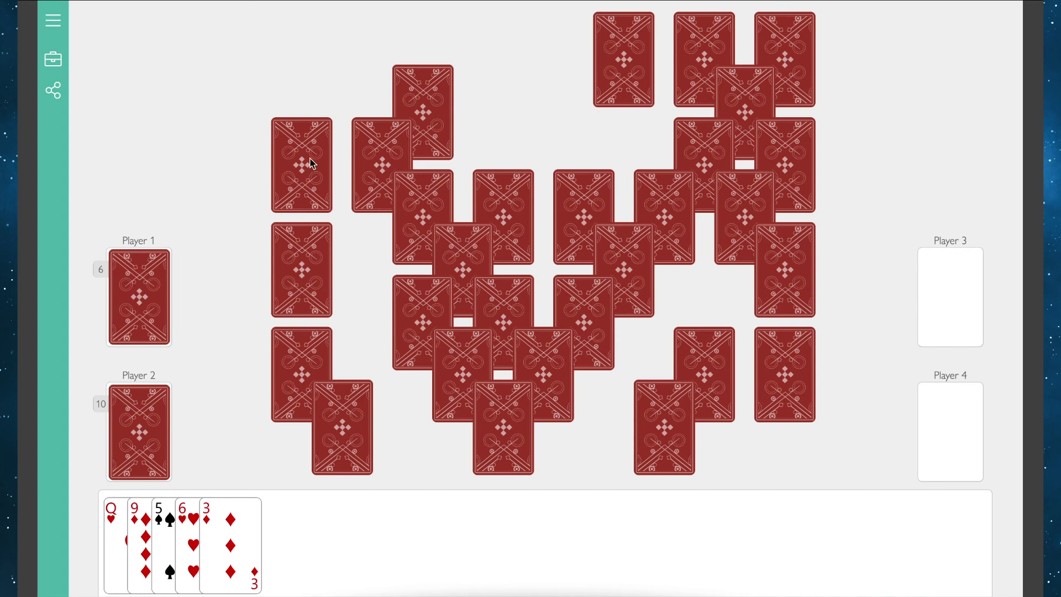
left_click_drag(300, 163, 345, 542)
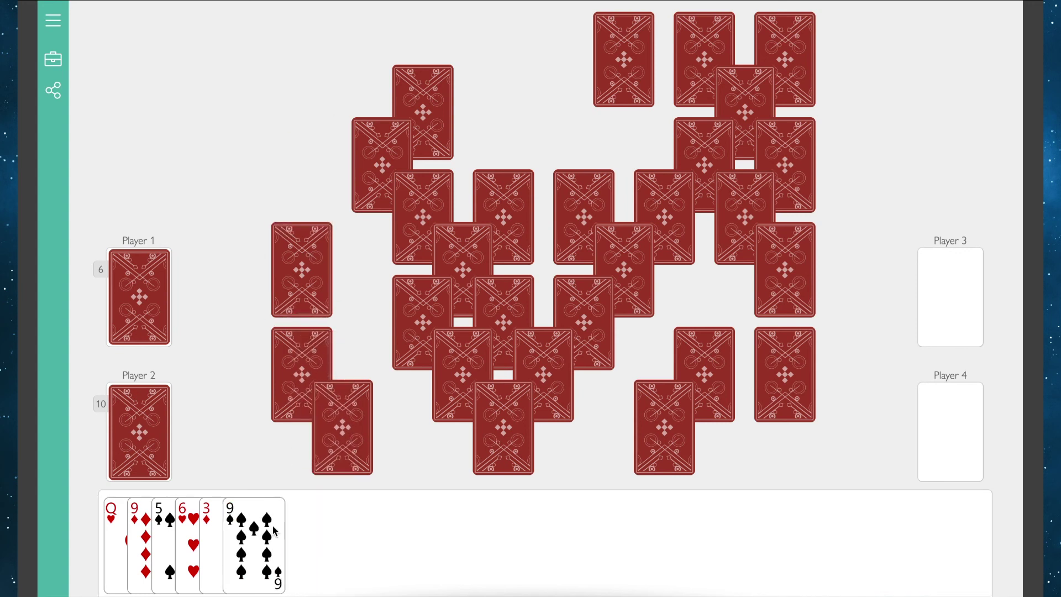
mouse_move(275, 535)
left_mouse_down()
mouse_move(148, 292)
mouse_move(140, 297)
left_mouse_up()
left_click_drag(140, 539, 139, 298)
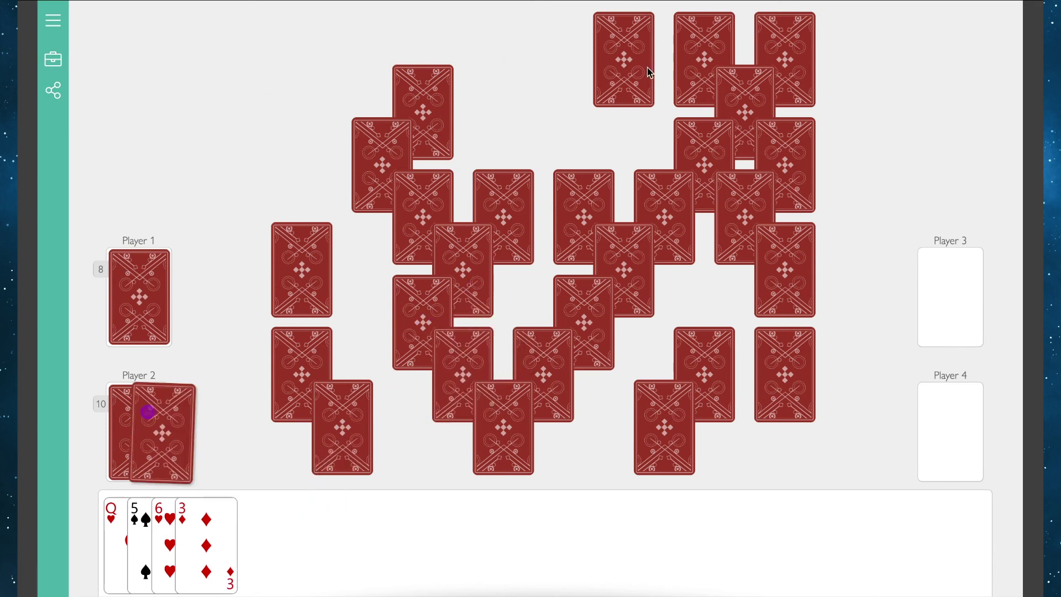
mouse_move(636, 76)
left_mouse_down()
mouse_move(548, 448)
mouse_move(462, 533)
left_mouse_up()
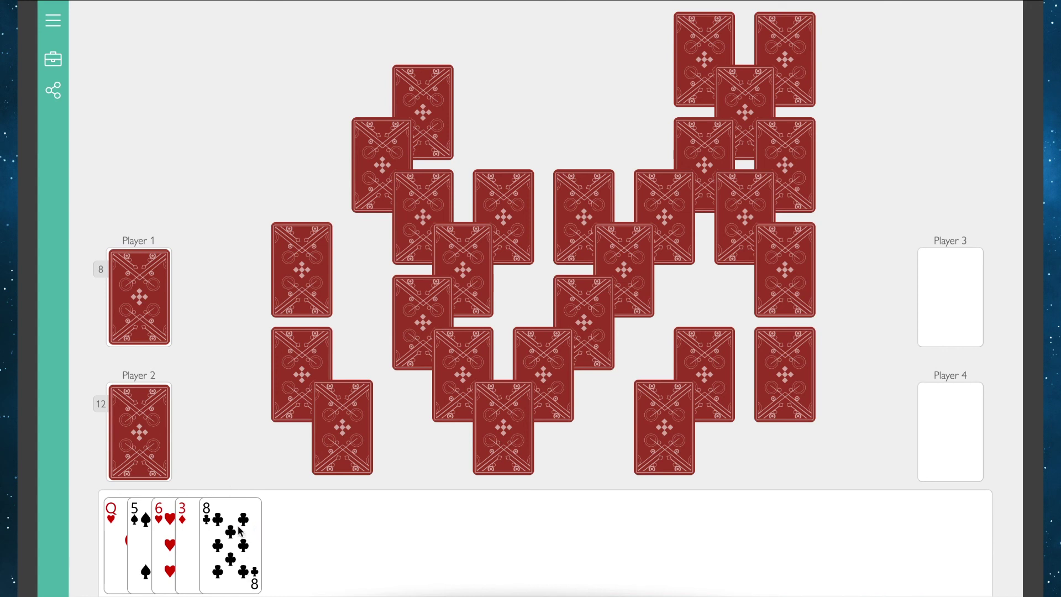
left_click_drag(240, 531, 146, 415)
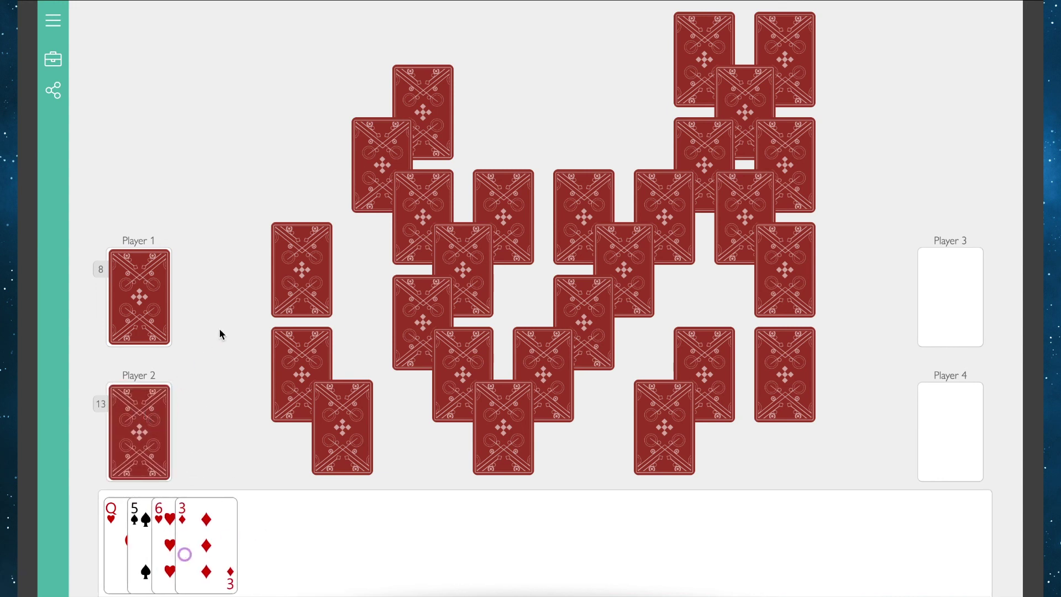